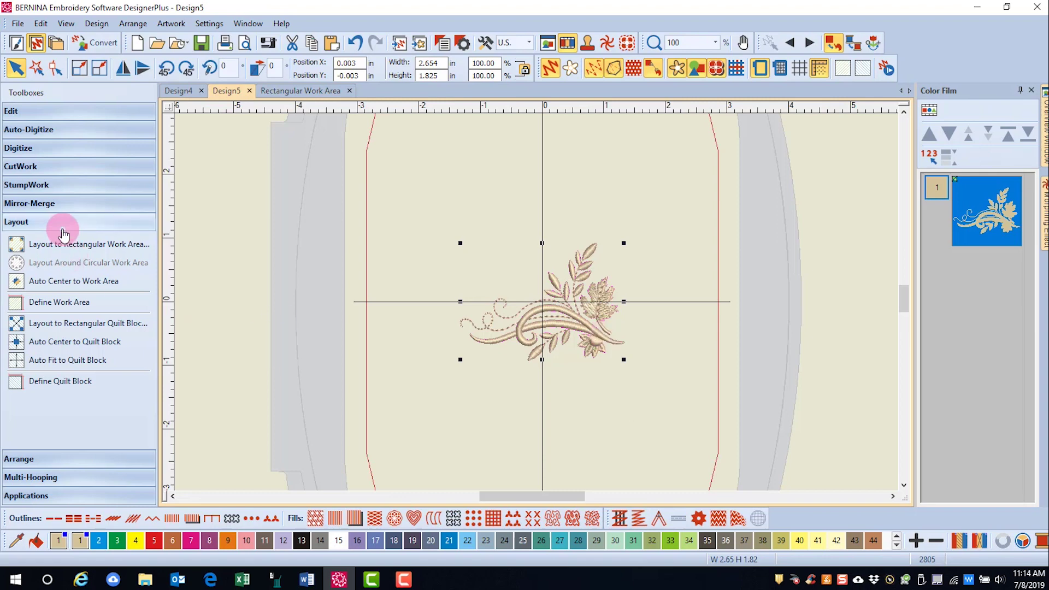
Step: Define a rectangular work area 12 in wide and 10 in high with unlocked proportions, and hide the hoop
left_click(79, 310)
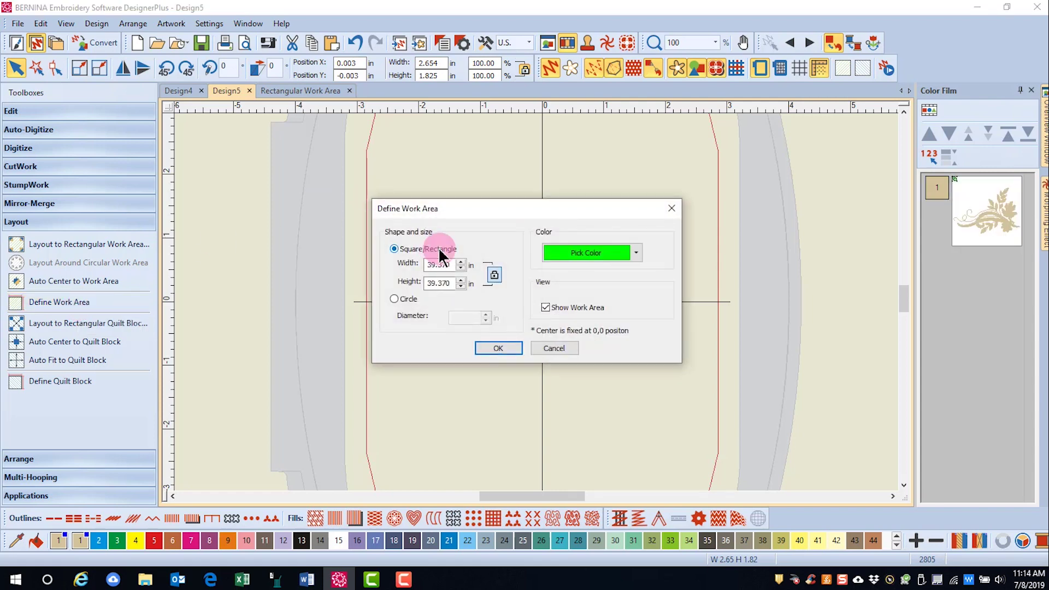
left_click(493, 274)
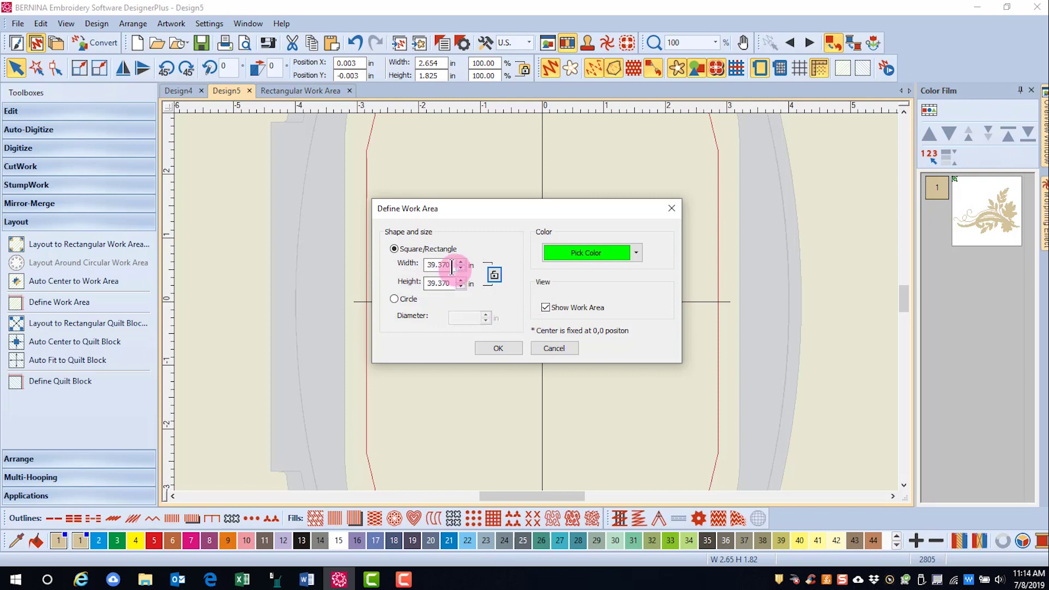
left_click_drag(457, 265, 417, 266)
type("12")
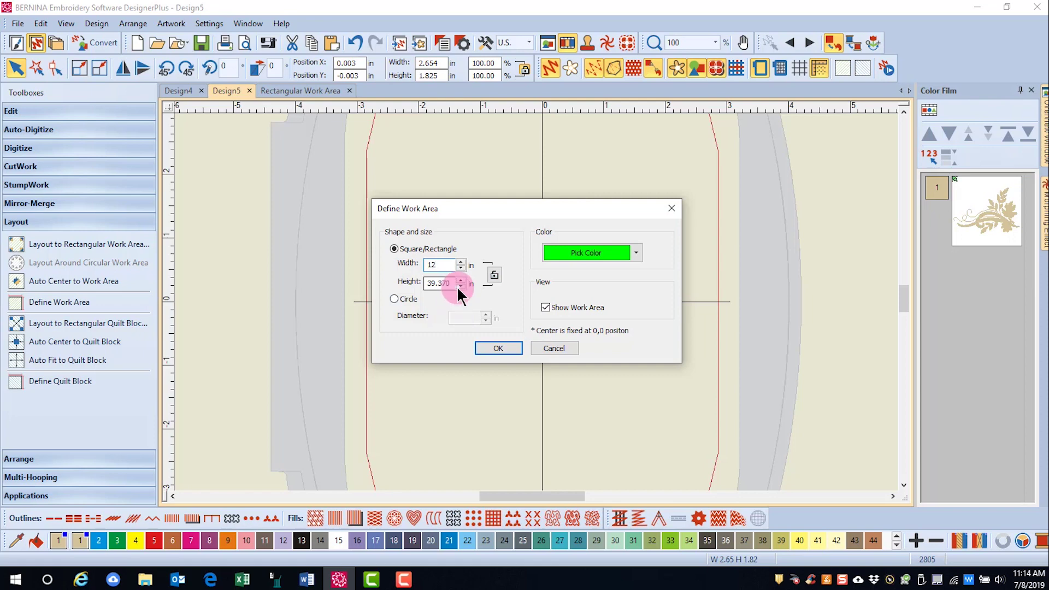
left_click_drag(458, 284, 401, 276)
type("12")
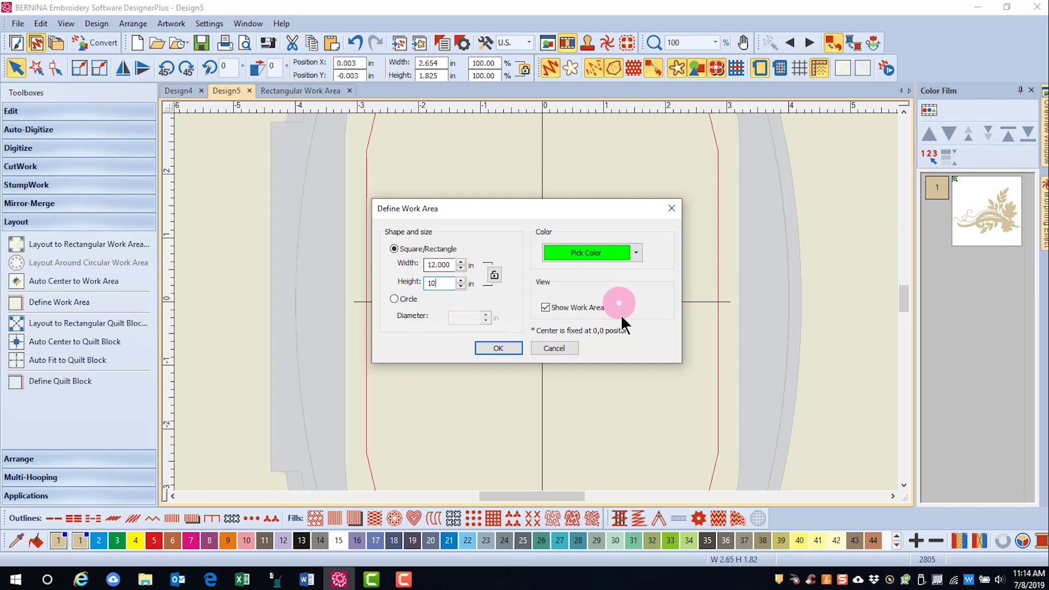
left_click(509, 349)
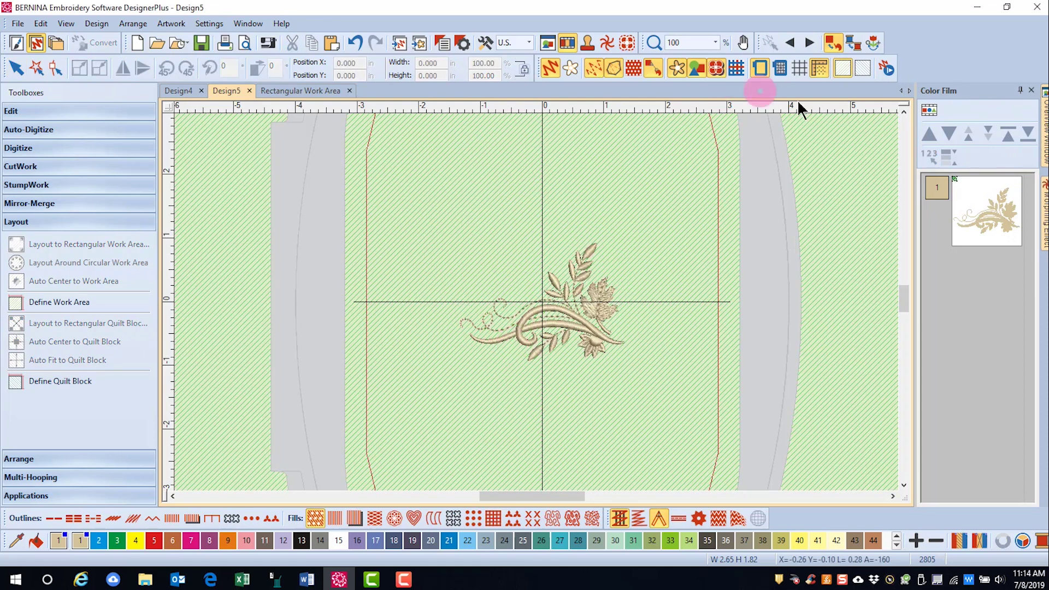
left_click(760, 69)
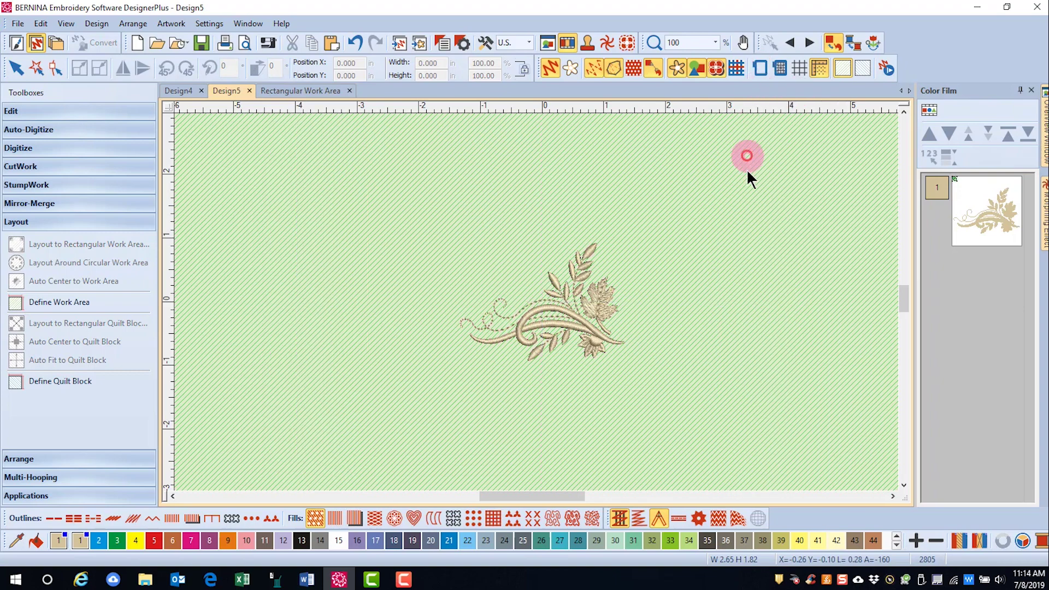
scroll(535, 304, "down", 3)
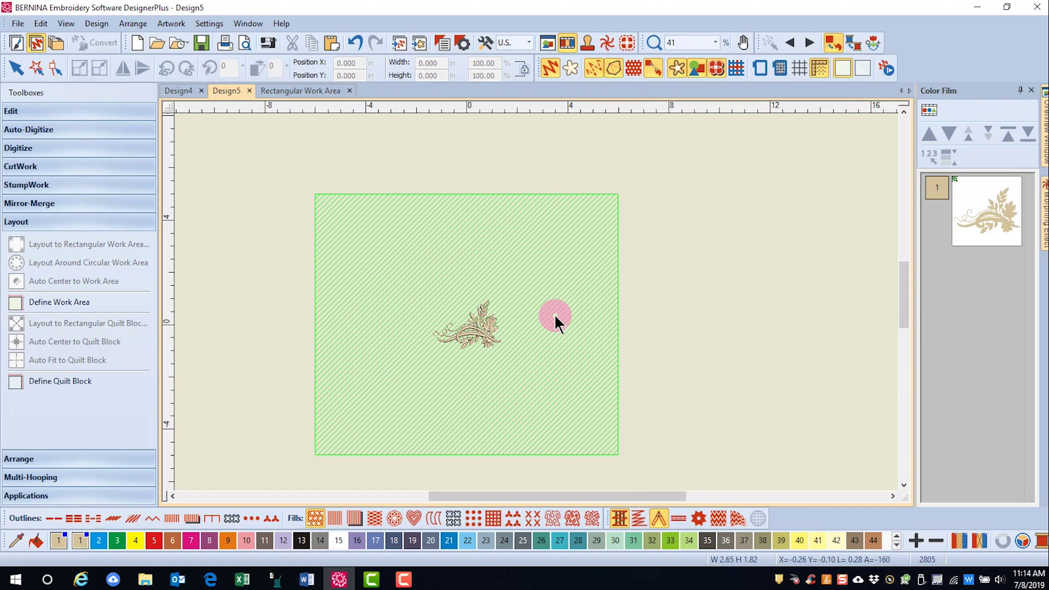
key("ctrl+a")
left_click(94, 247)
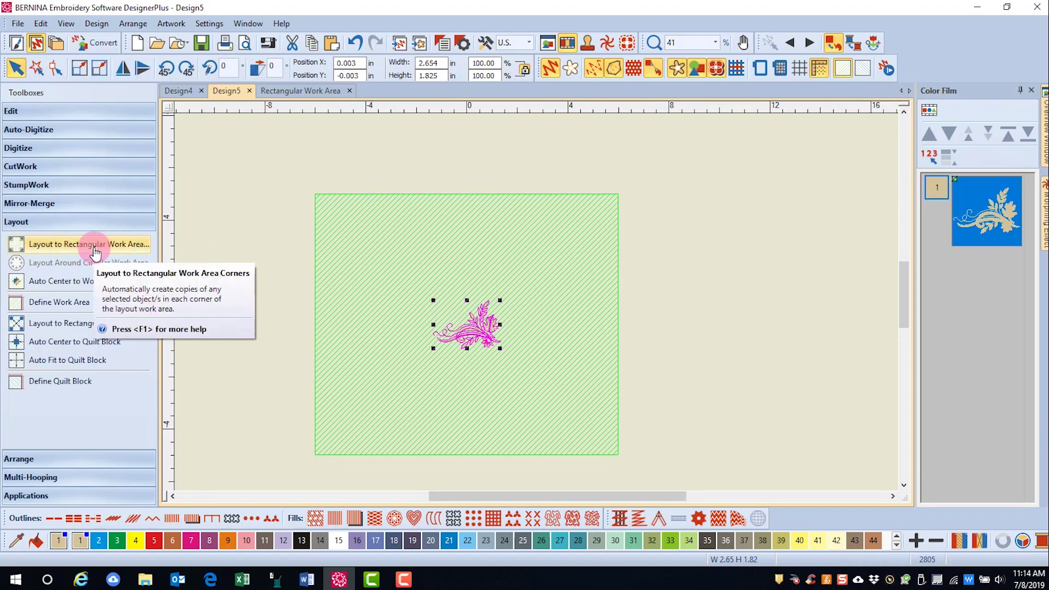
left_click(94, 249)
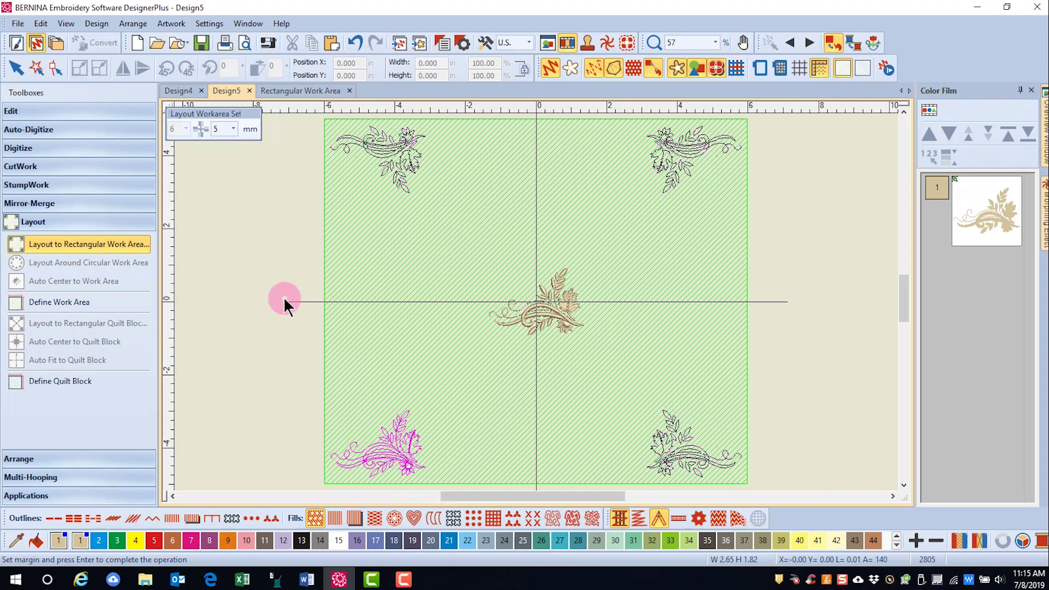
key("Escape")
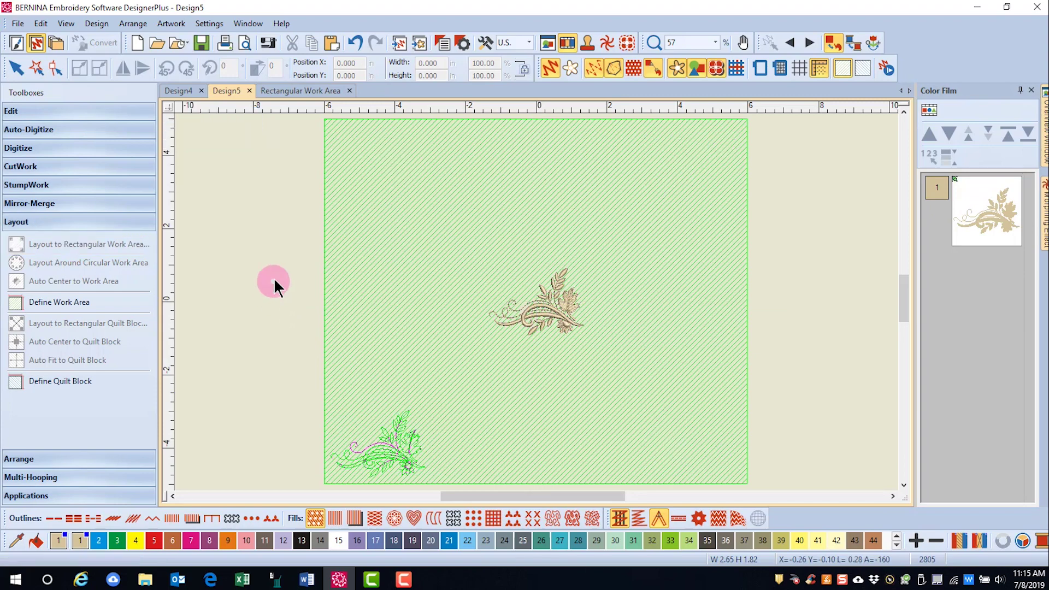
Step: Rotate the floral design at the work area's center 90° clockwise in two 45° increments
left_click(559, 323)
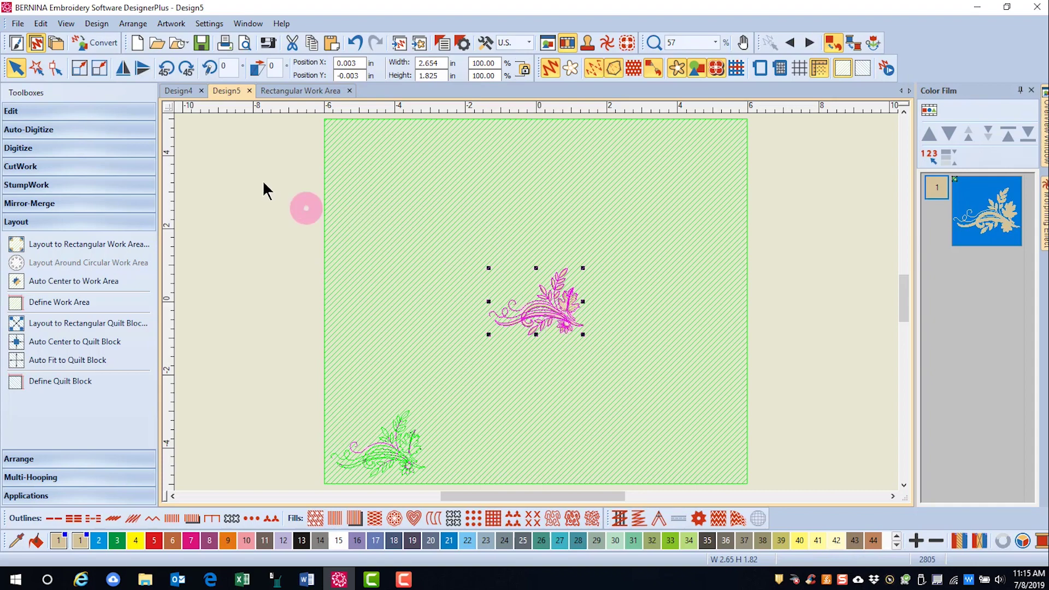
left_click(186, 68)
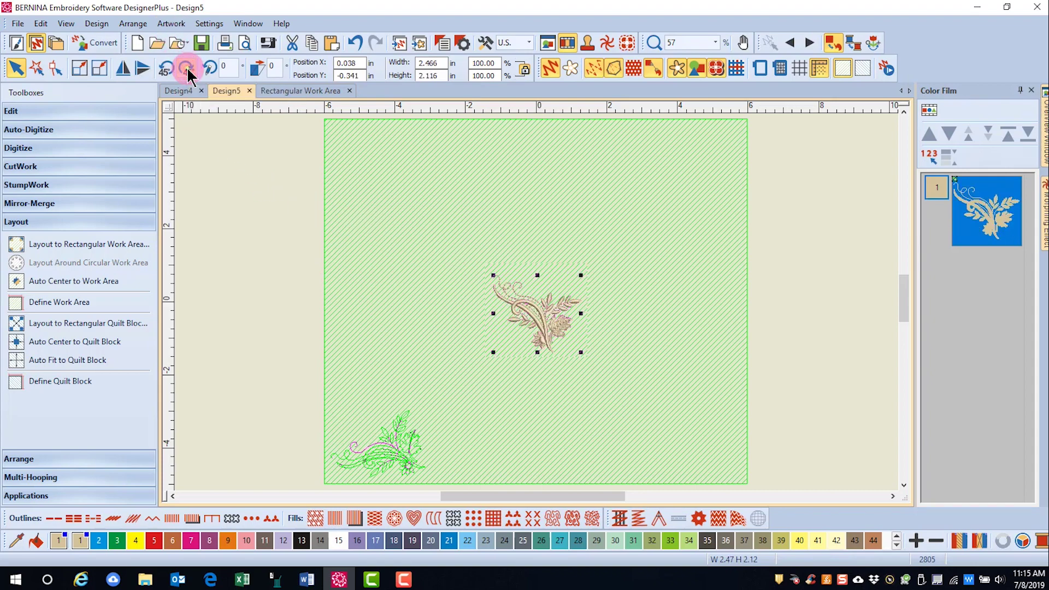
left_click(186, 68)
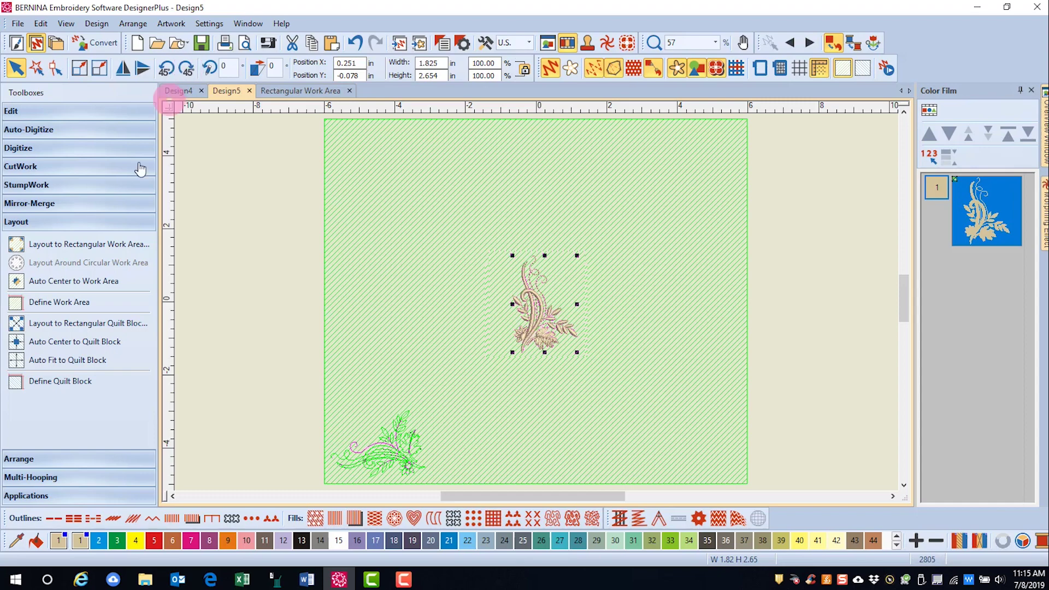
Step: Lay out the rotated floral design to the four corners of the rectangular work area with a 6 mm margin
left_click(71, 250)
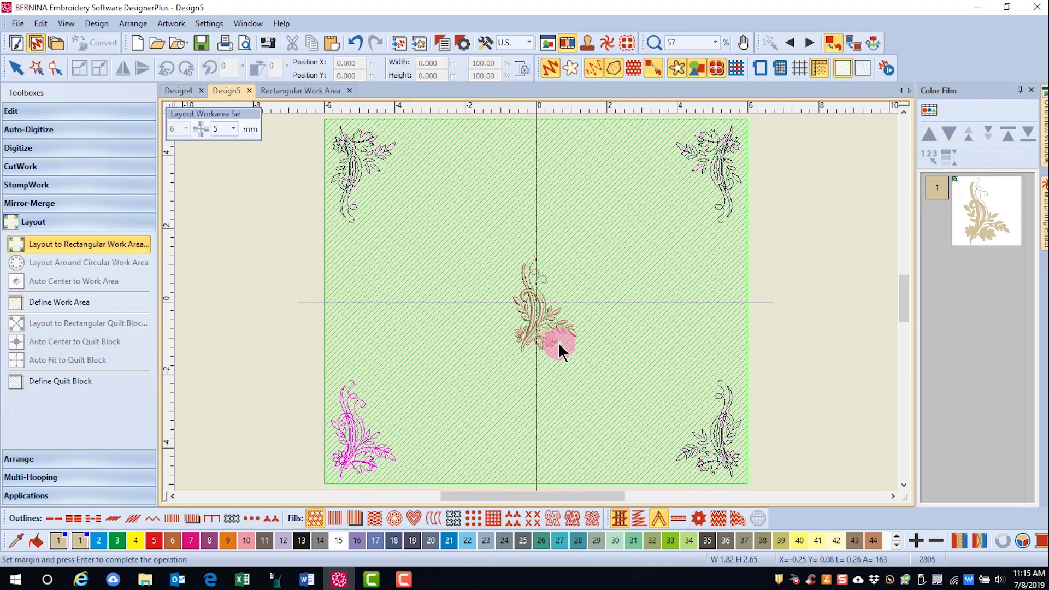
left_click(234, 129)
left_click(218, 153)
key("Return")
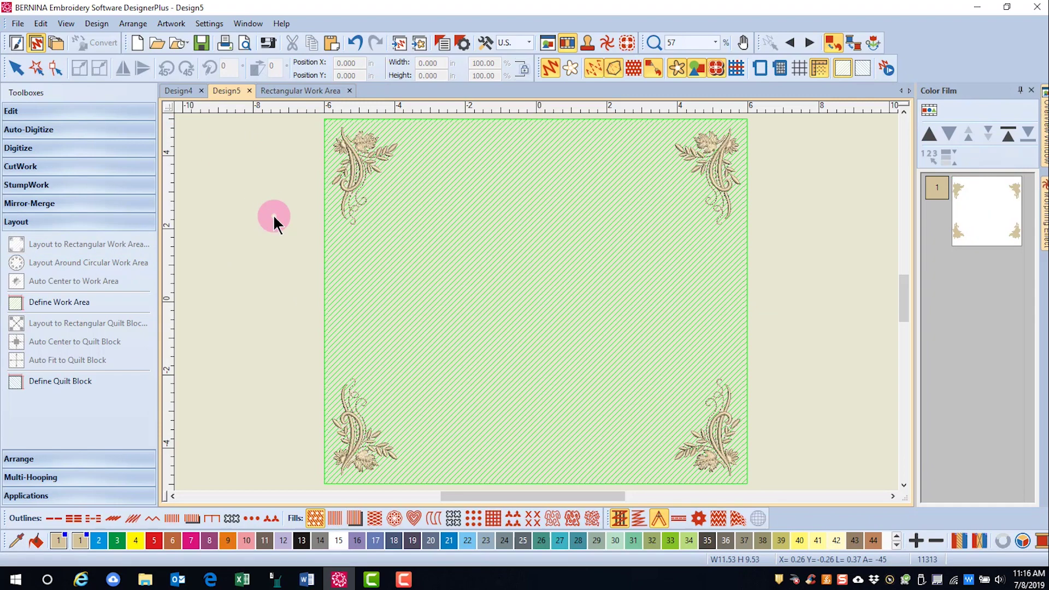
Step: Show the hoop and change it to the BERNINA Jumbo Hoop, 256 x 400
left_click(760, 68)
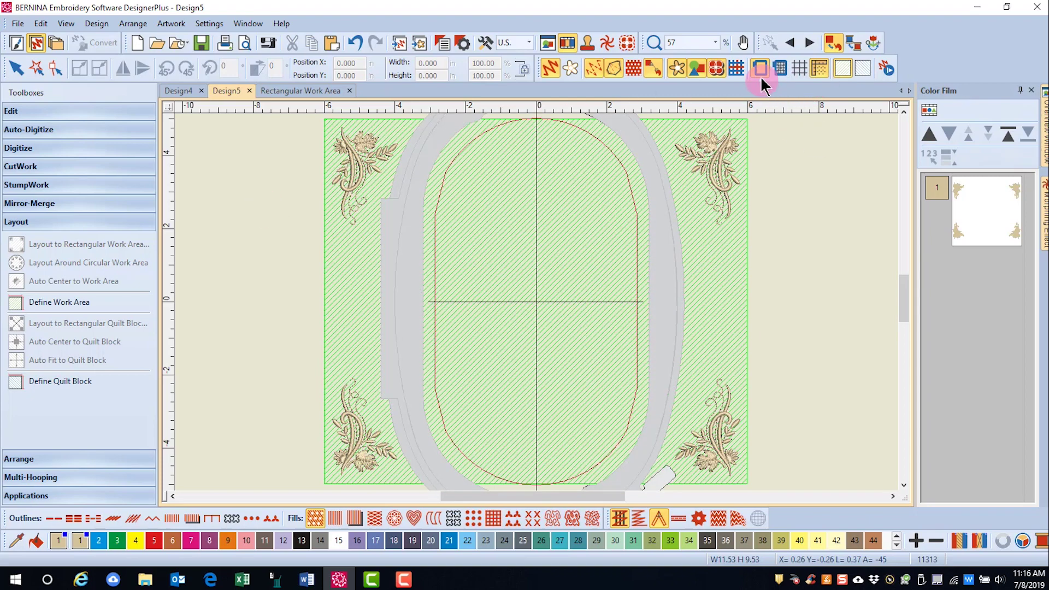
right_click(759, 70)
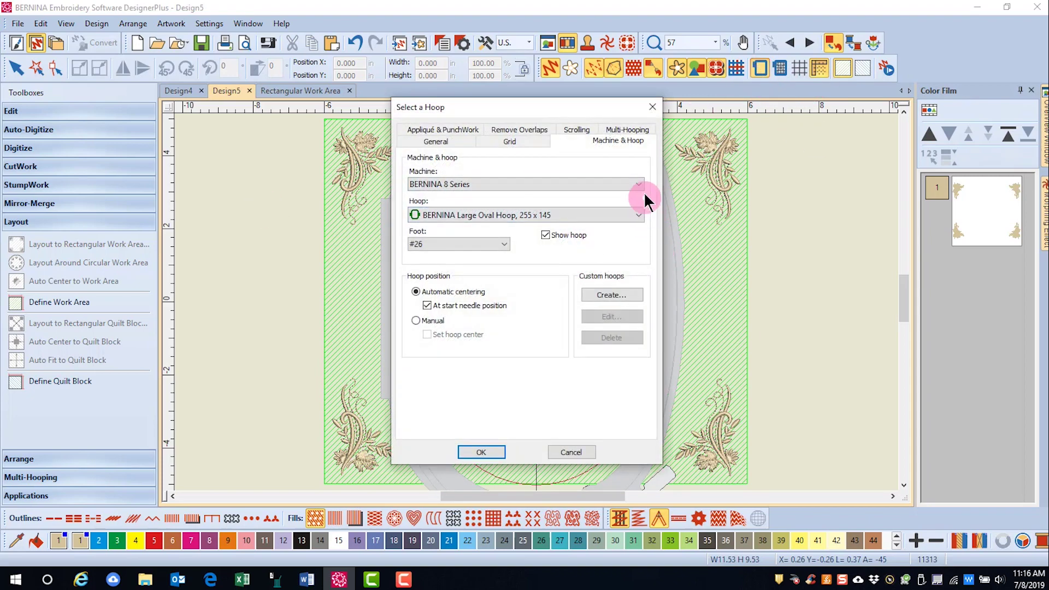
left_click(640, 216)
left_click(551, 233)
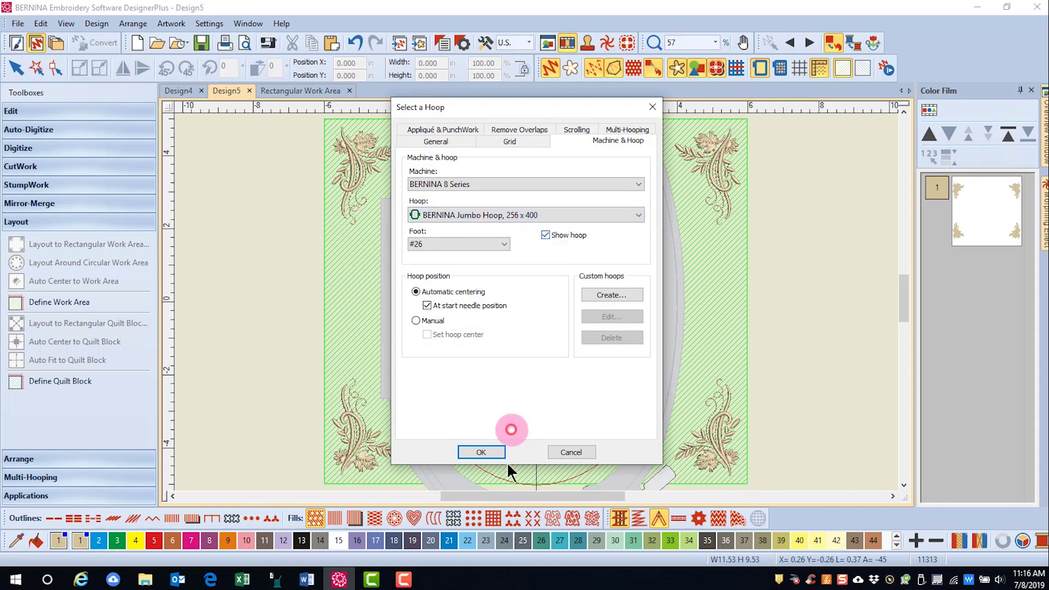
left_click(481, 453)
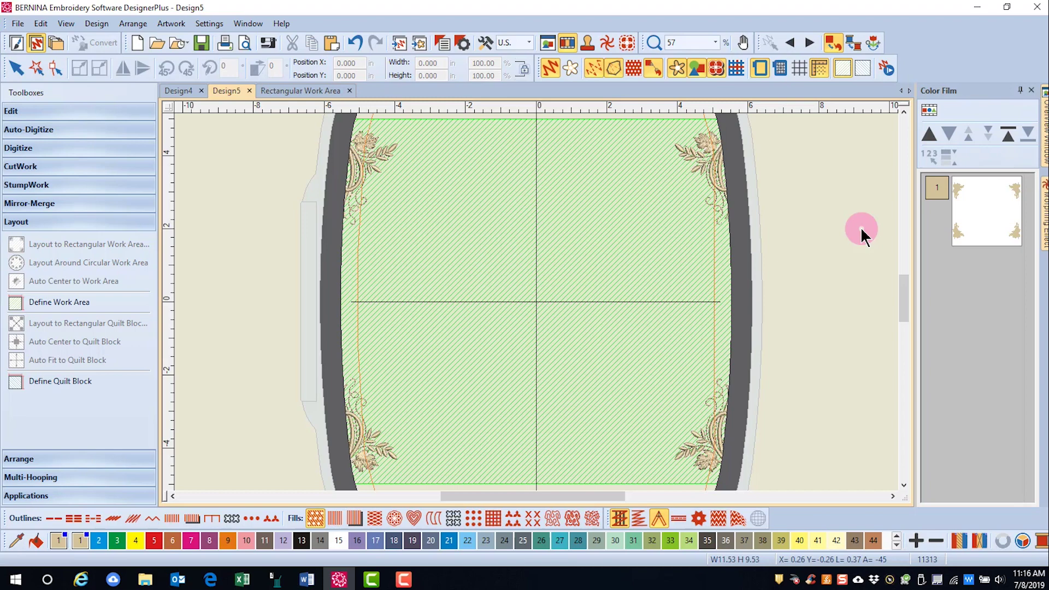
Step: Switch to Design4, hide its hoop, and define a 12 in square work area with locked proportions
left_click(191, 96)
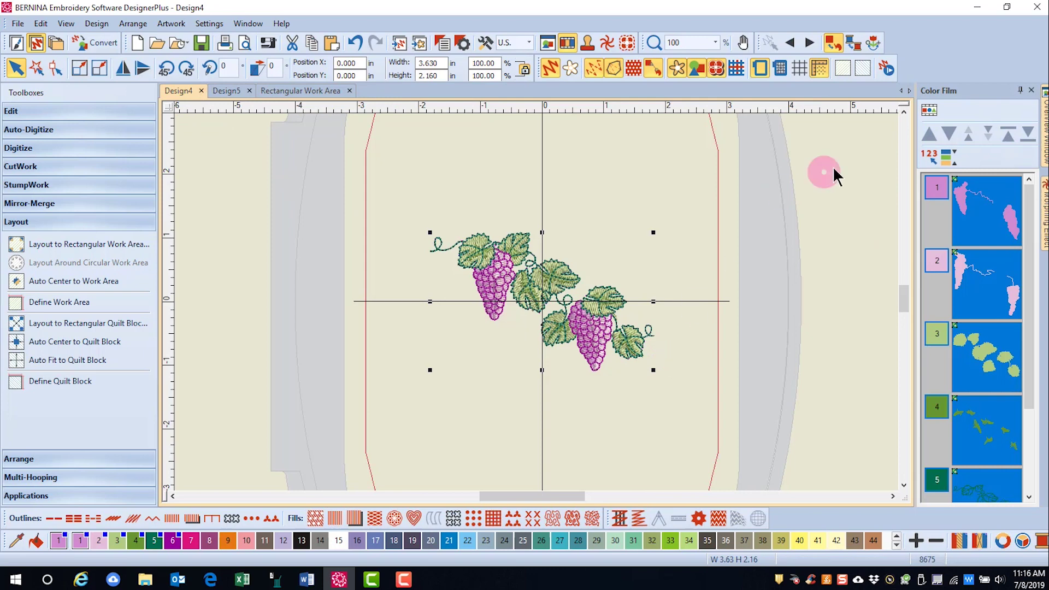
left_click(760, 68)
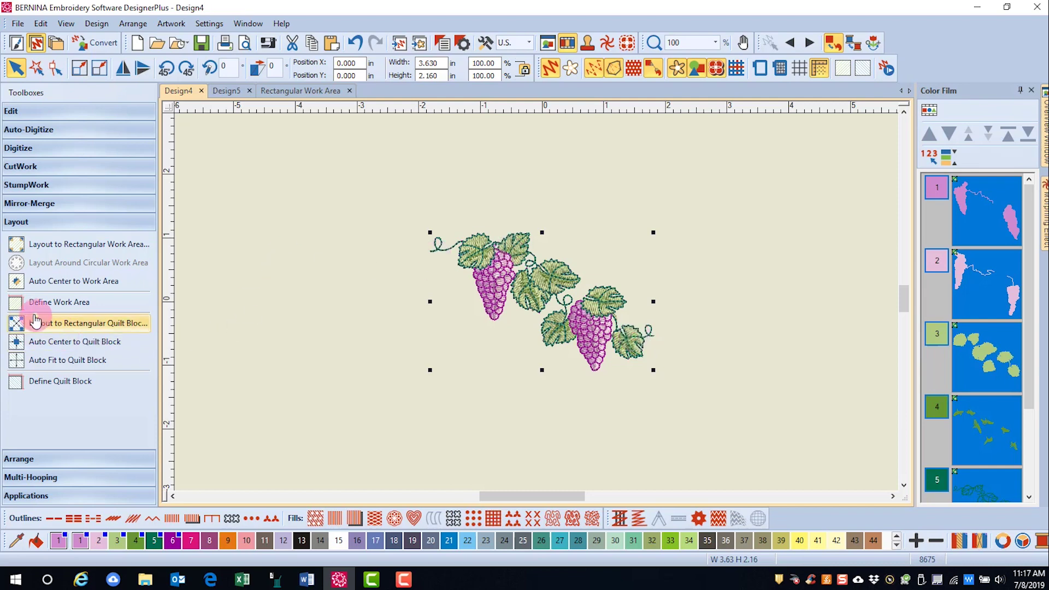
left_click(56, 309)
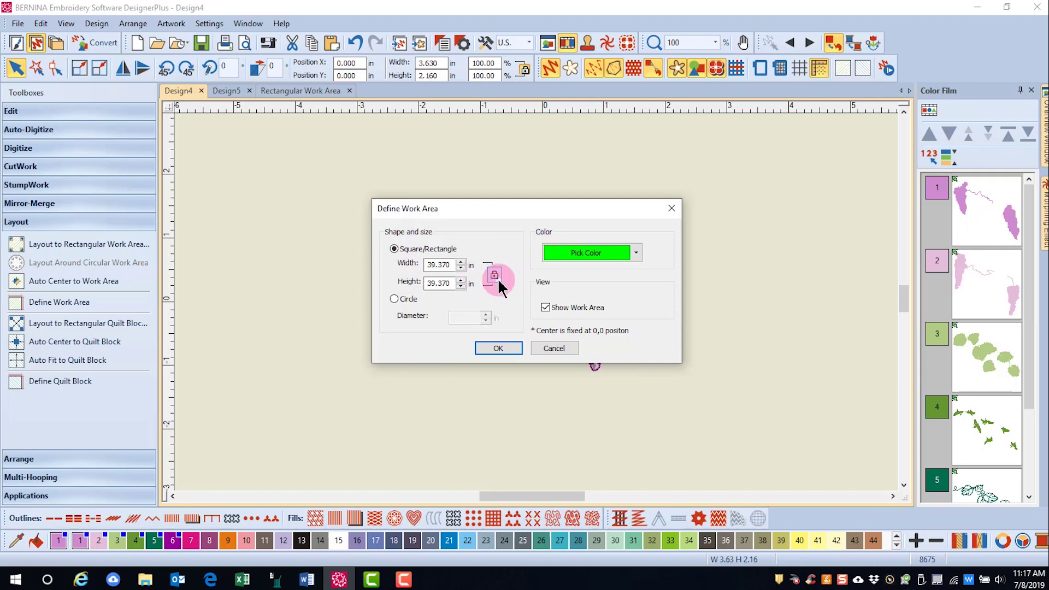
left_click(447, 266)
left_click_drag(447, 266, 400, 264)
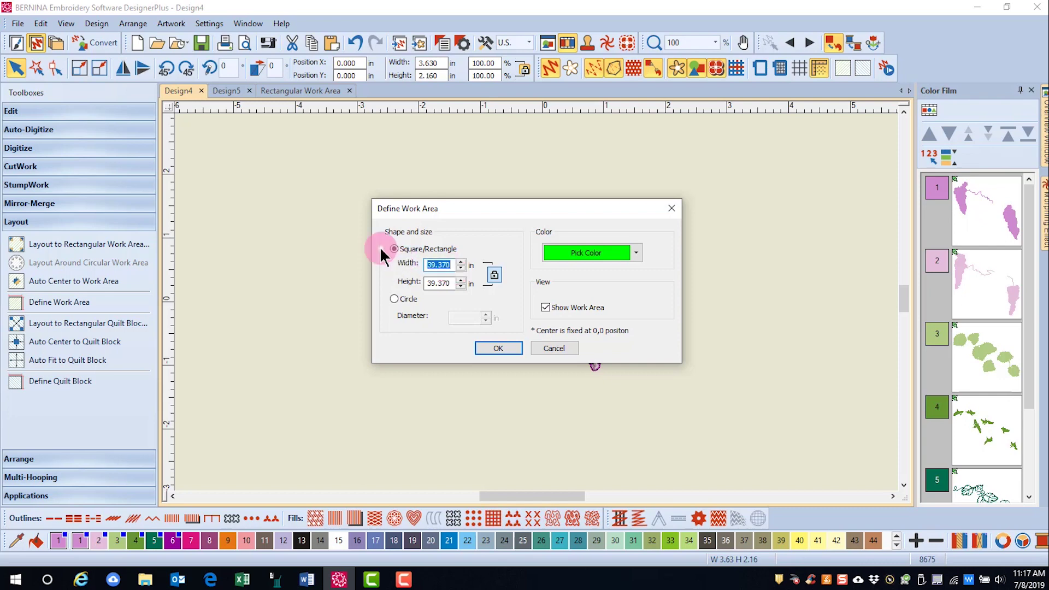
type("12")
left_click(495, 348)
scroll(536, 301, "down", 3)
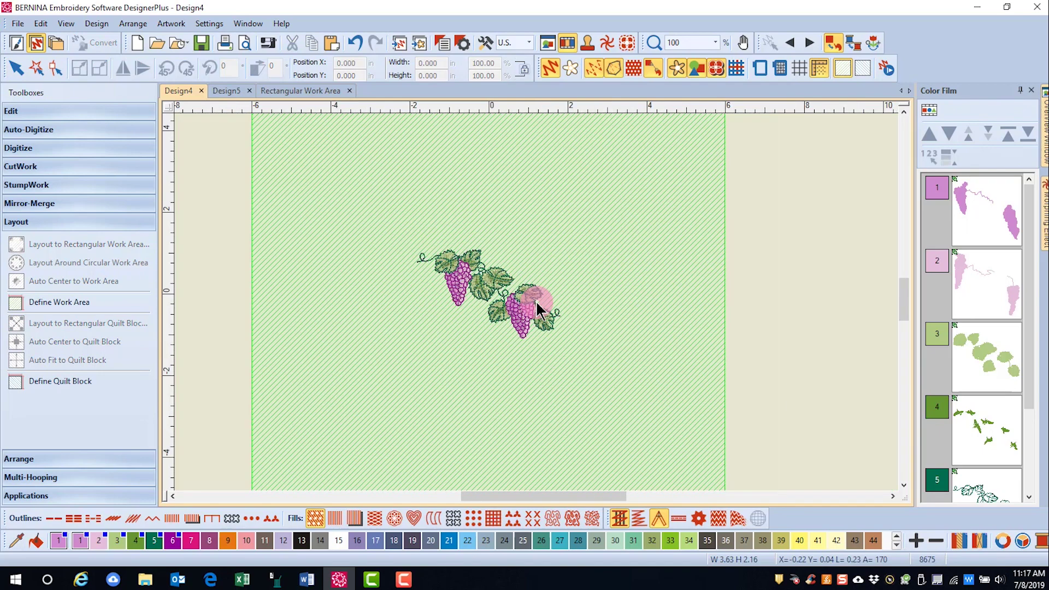
left_click(615, 238)
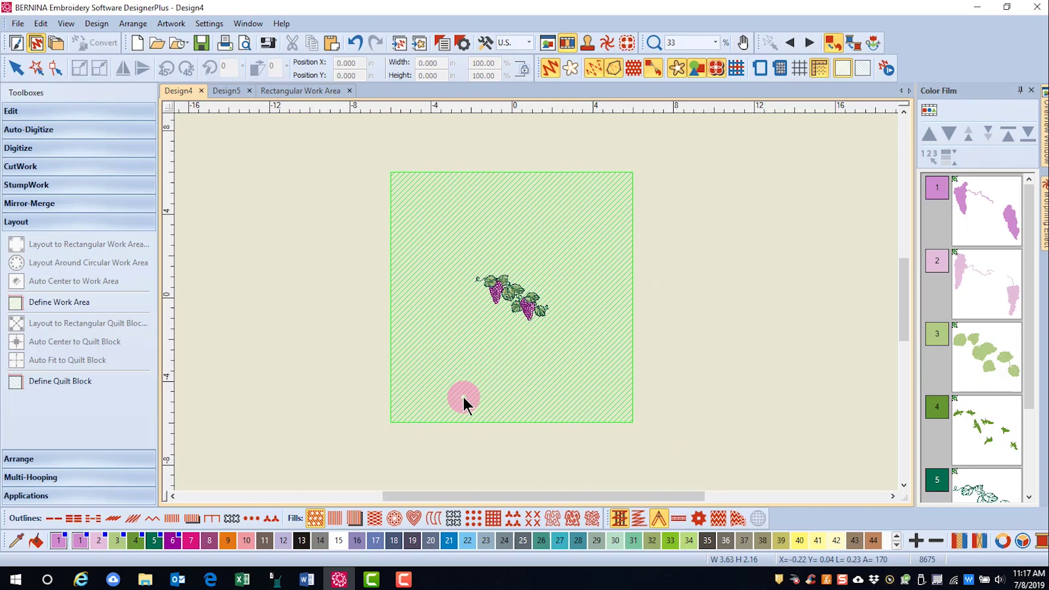
Step: Lay out the grouped grape design to the work area's four corners with a 6 mm margin and review its color sequence
left_click(522, 304)
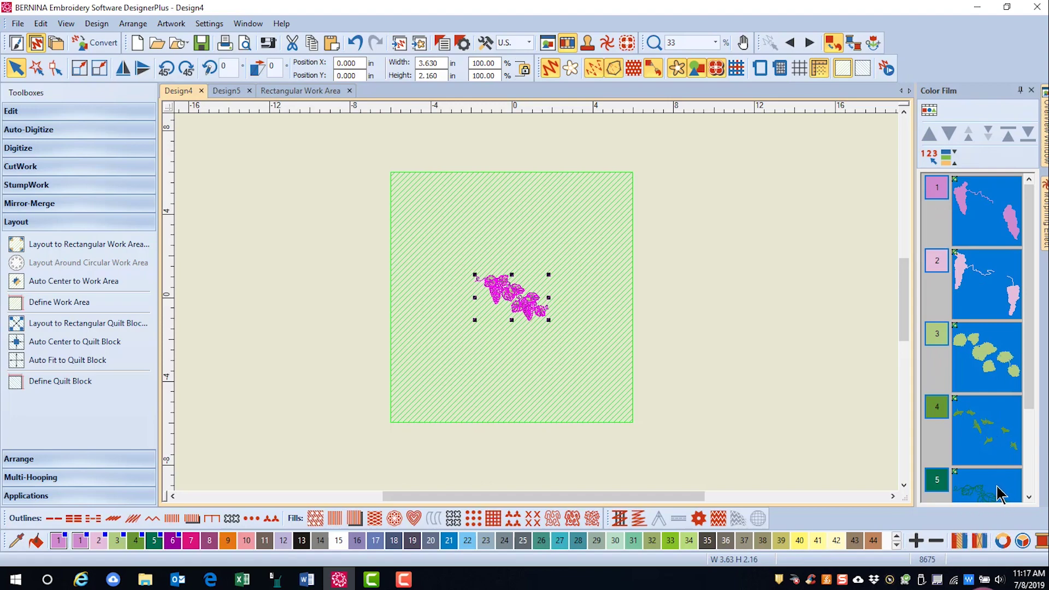
left_click(82, 253)
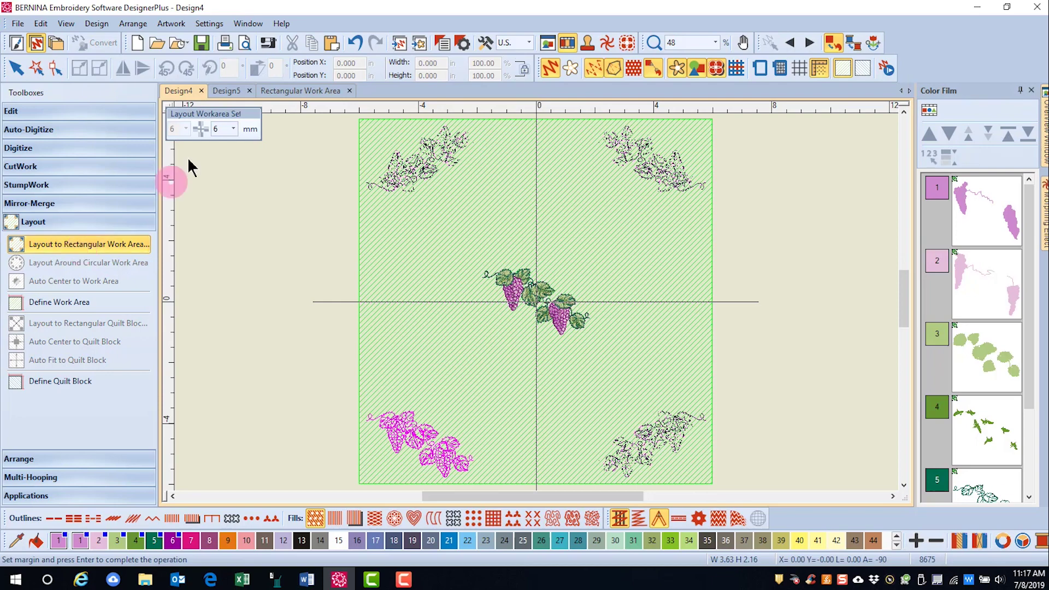
key("Return")
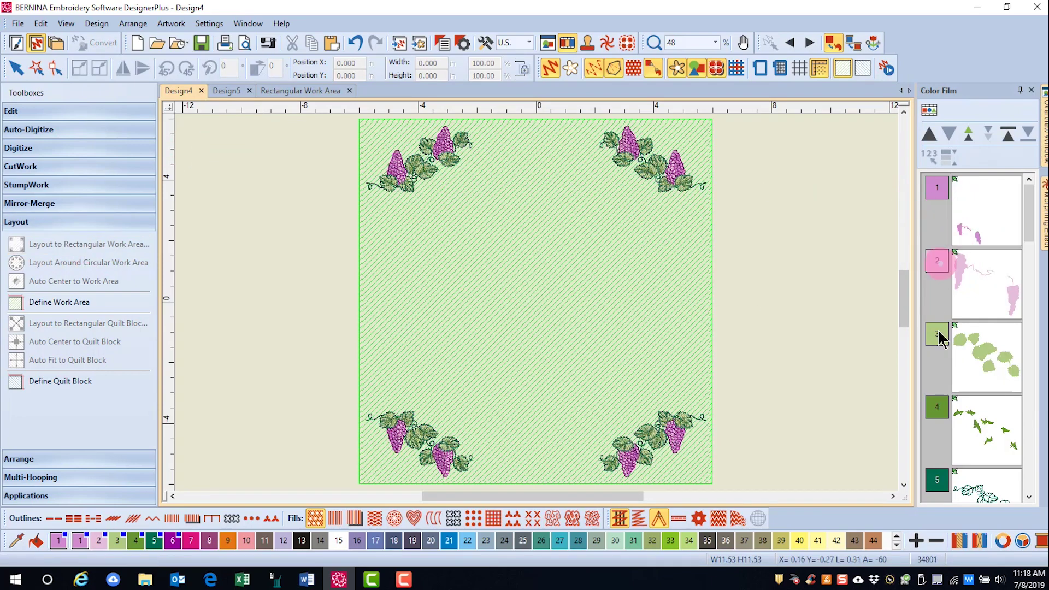
left_click_drag(1031, 218, 1048, 396)
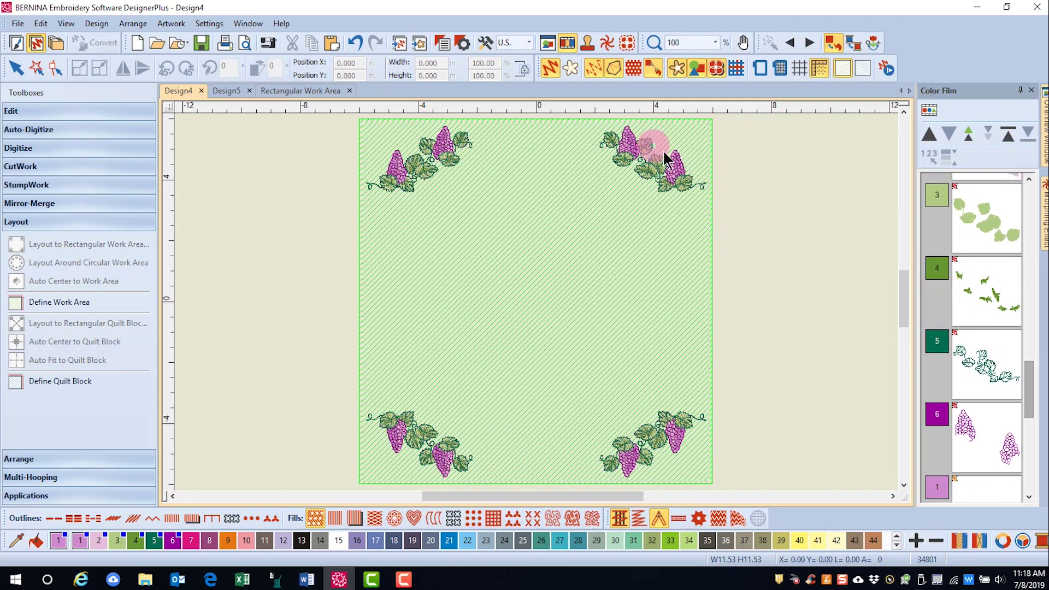
Step: Undo the corner layout of the grape design
left_click(355, 43)
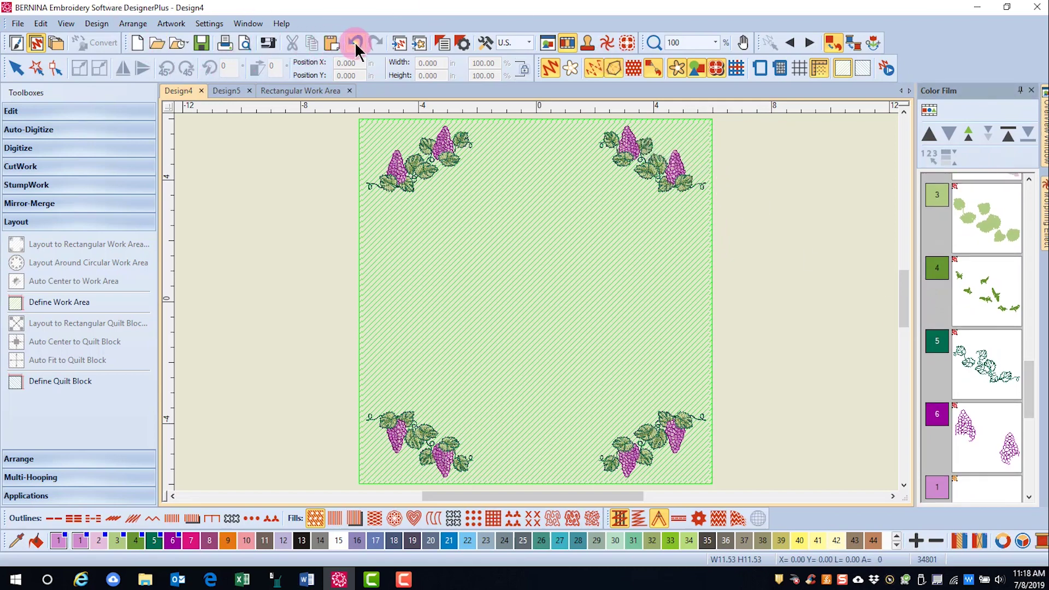
left_click(359, 188)
left_click(828, 285)
Step: Ungroup the grape design at the center of the work area
left_click(548, 315)
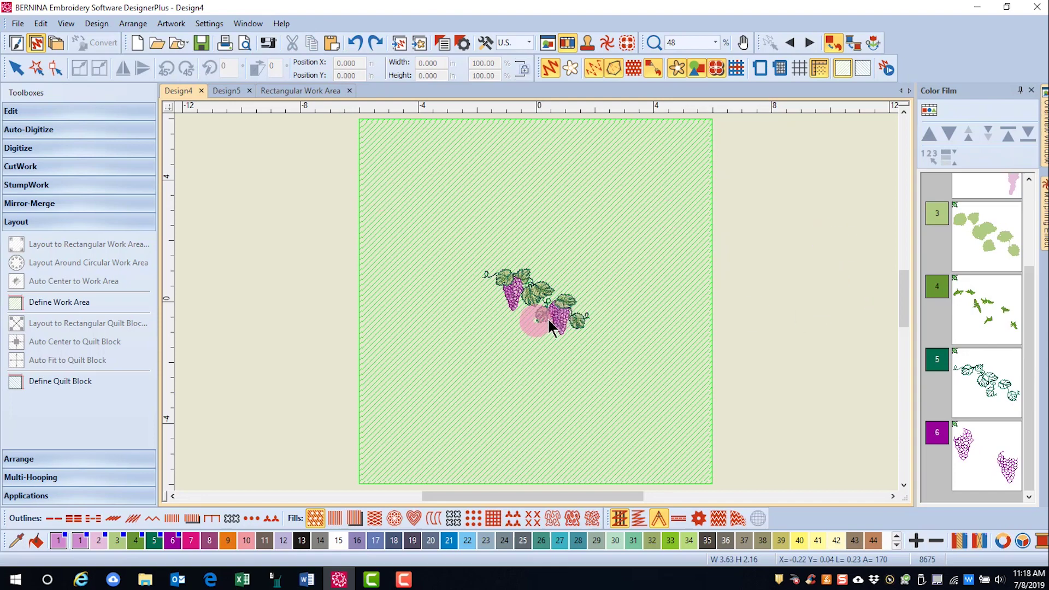
right_click(555, 310)
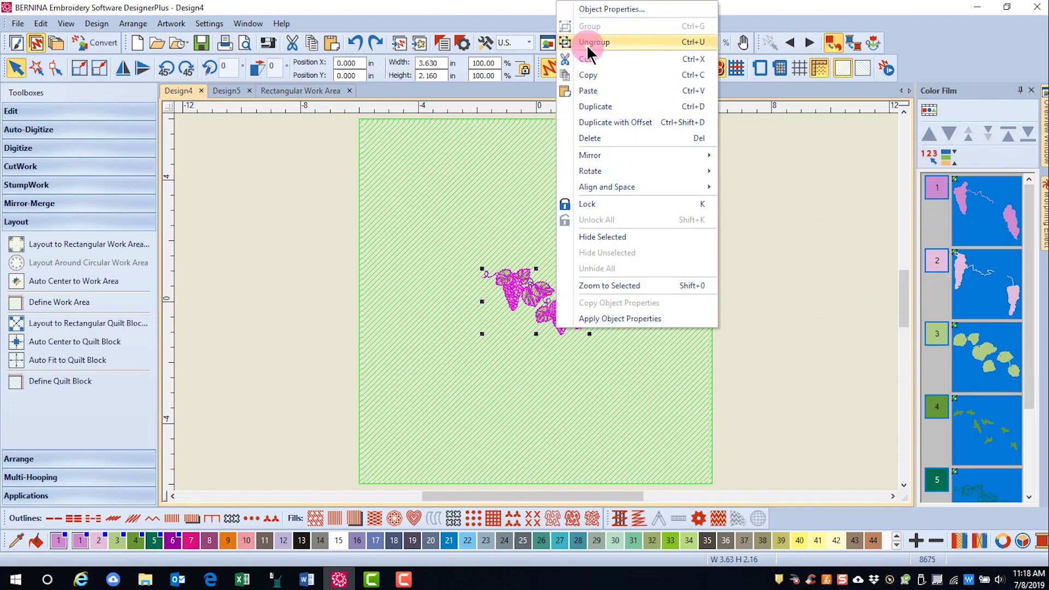
left_click(587, 43)
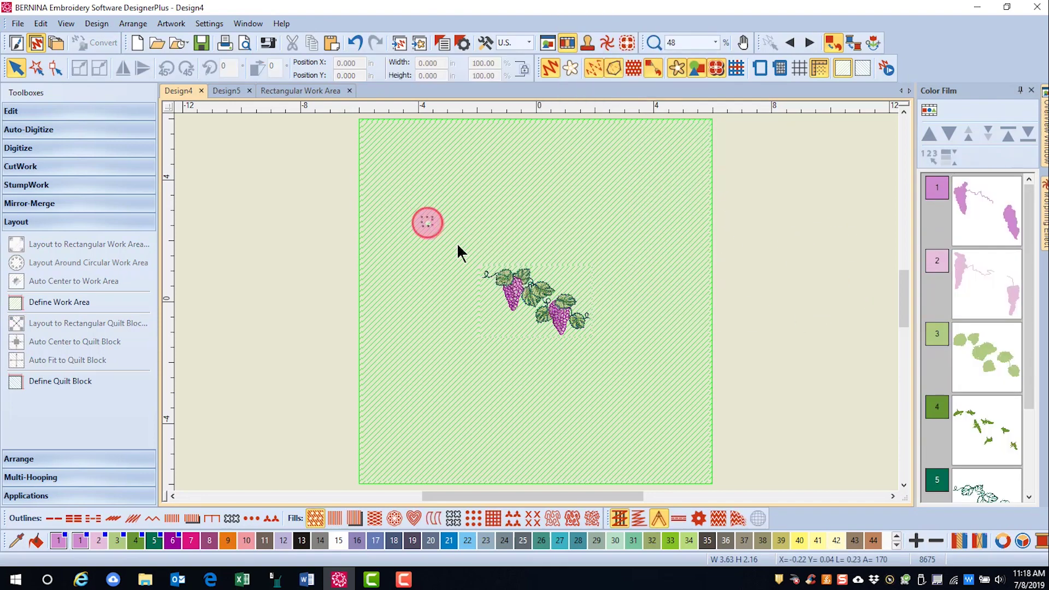
Step: Select all the ungrouped grape objects and lay them out to the work area's four corners with a 6 mm margin
left_click_drag(422, 217, 652, 389)
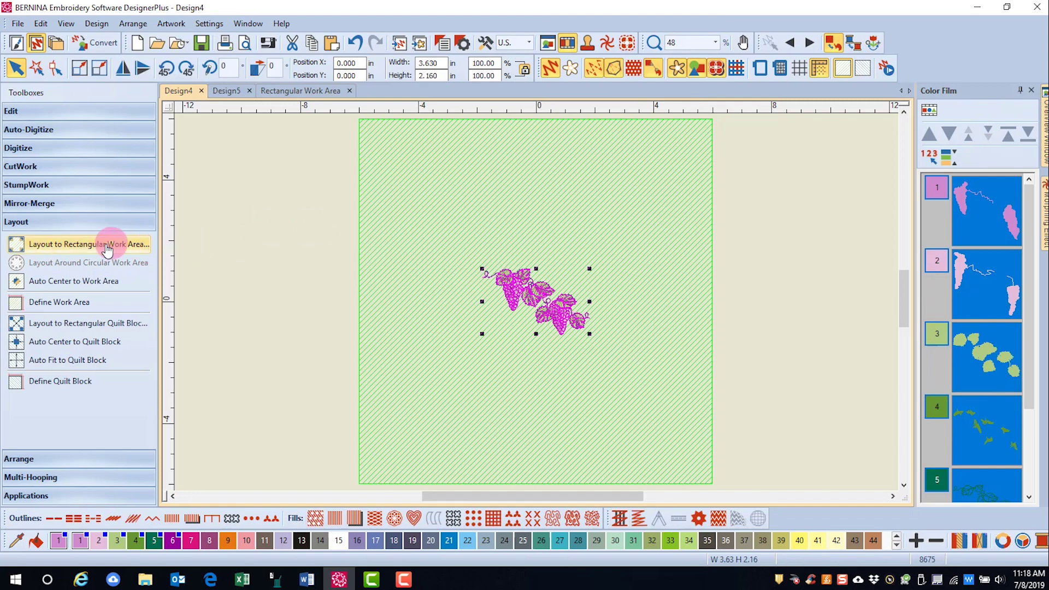
left_click(138, 244)
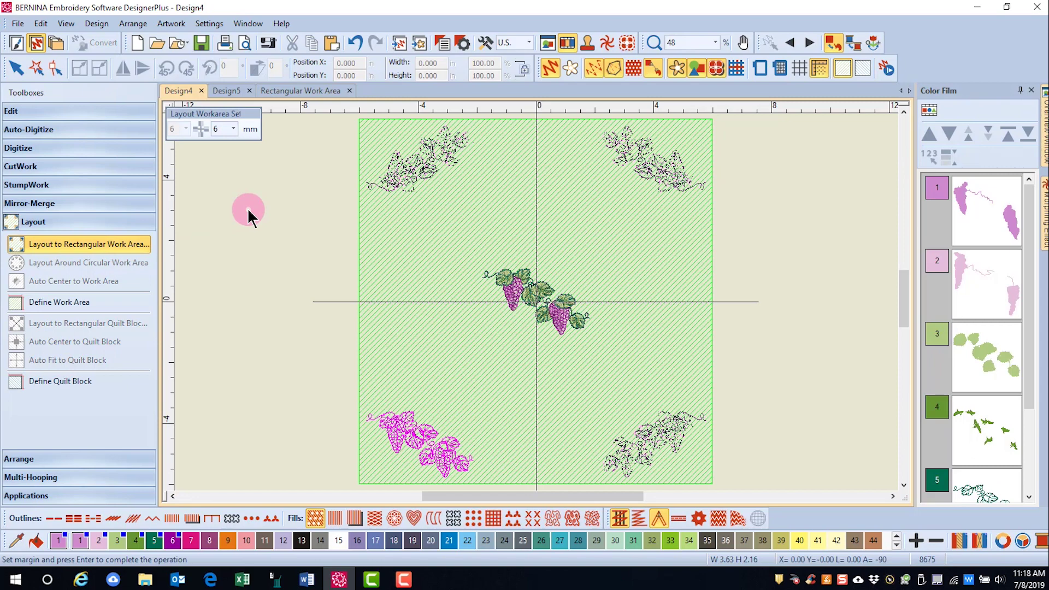
key("Return")
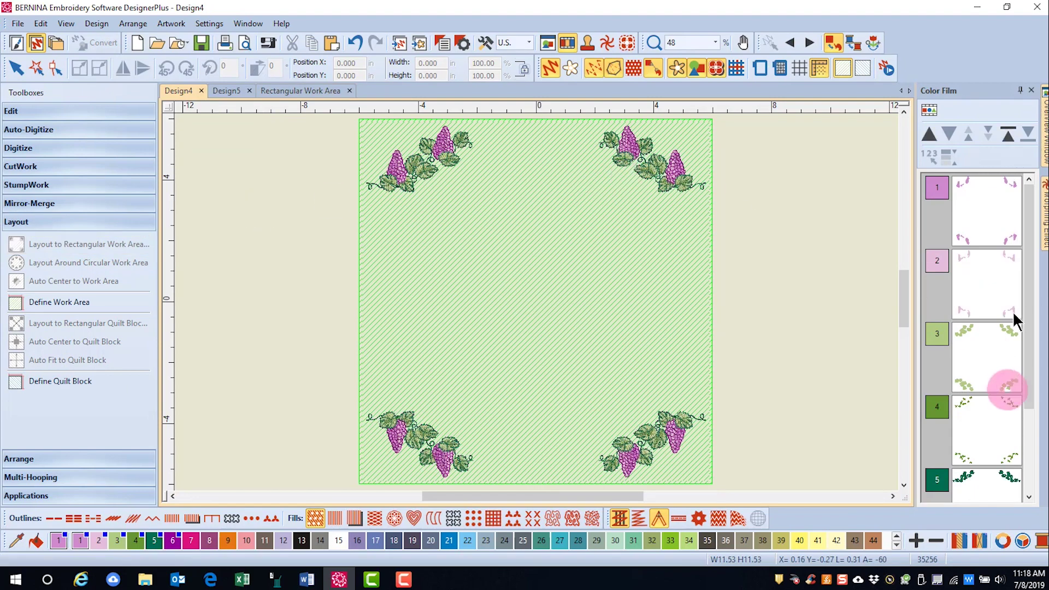
mouse_move(1031, 304)
left_mouse_down()
mouse_move(1041, 481)
mouse_move(1025, 376)
mouse_move(1032, 295)
left_mouse_up()
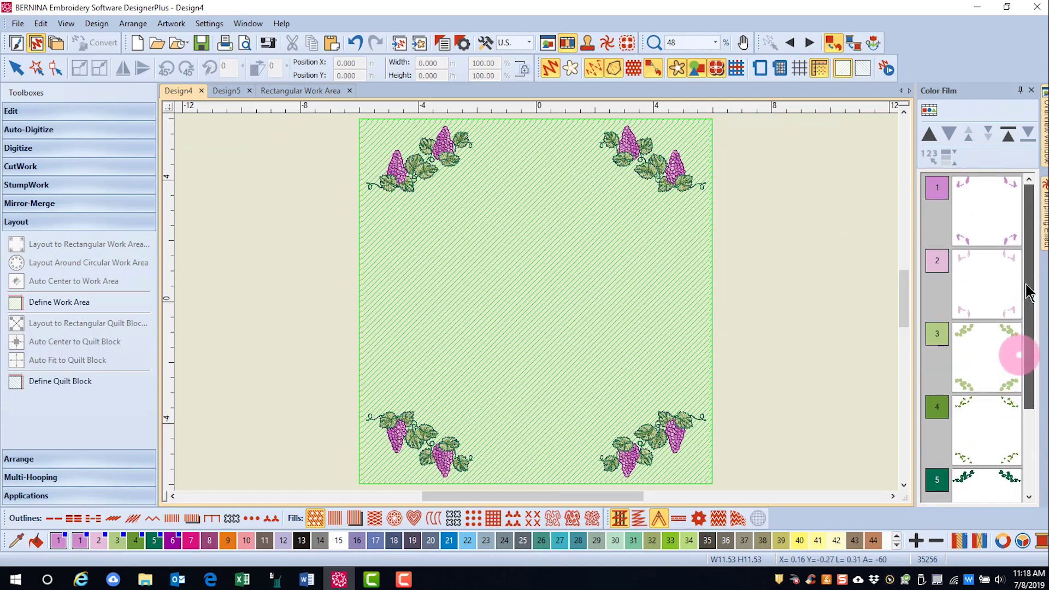